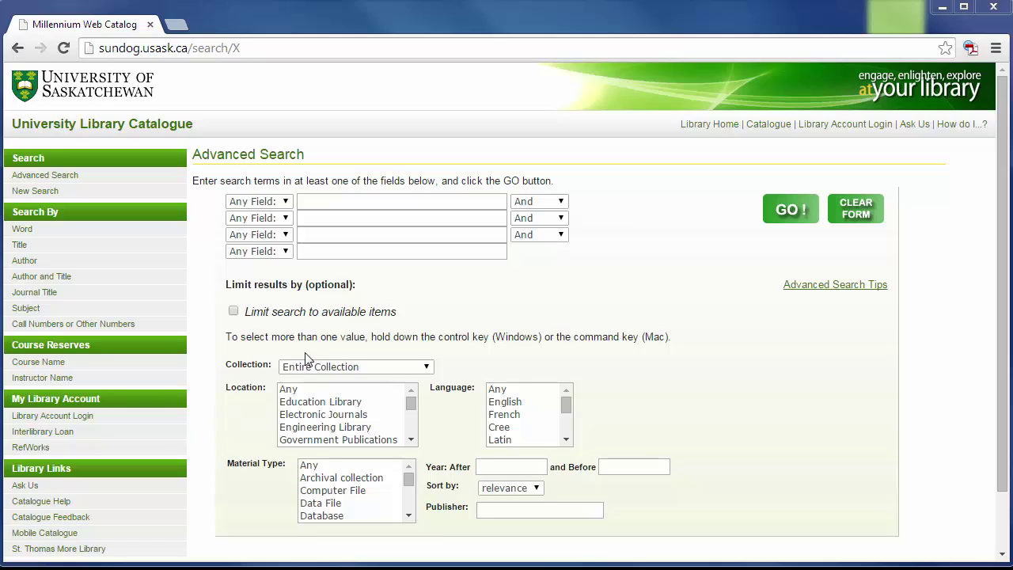
Set the first search row to Subject and enter Debussy
{"action": "left_click", "coordinate": [356, 201]}
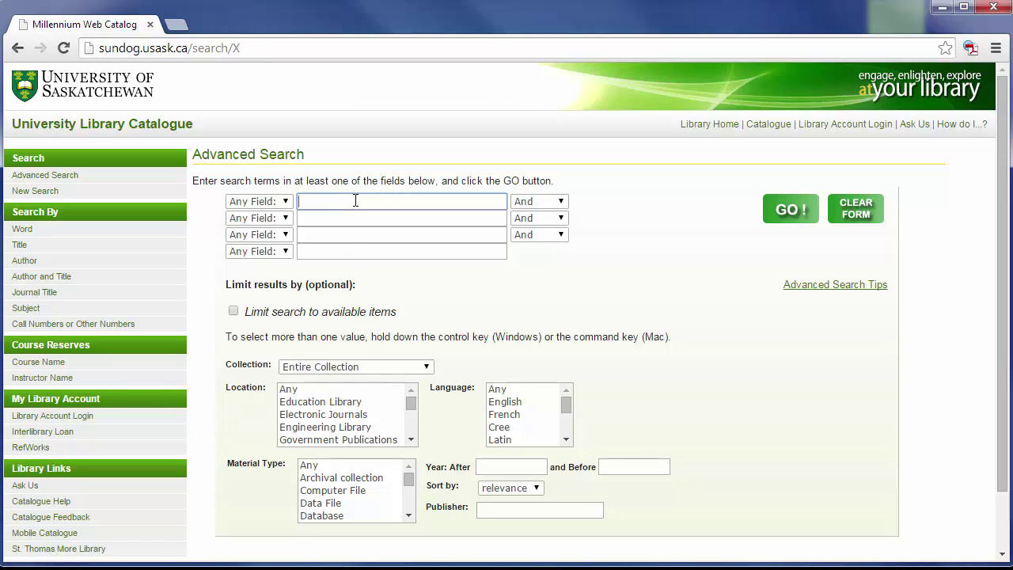
{"action": "left_click", "coordinate": [284, 202]}
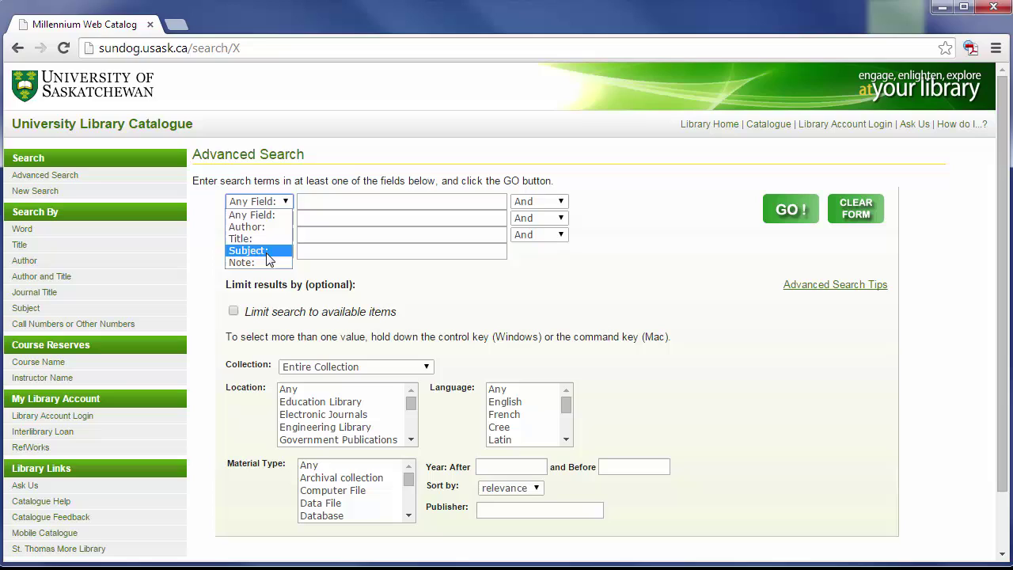
{"action": "left_click", "coordinate": [267, 251]}
{"action": "left_click", "coordinate": [313, 201]}
{"action": "type", "text": "Debu"}
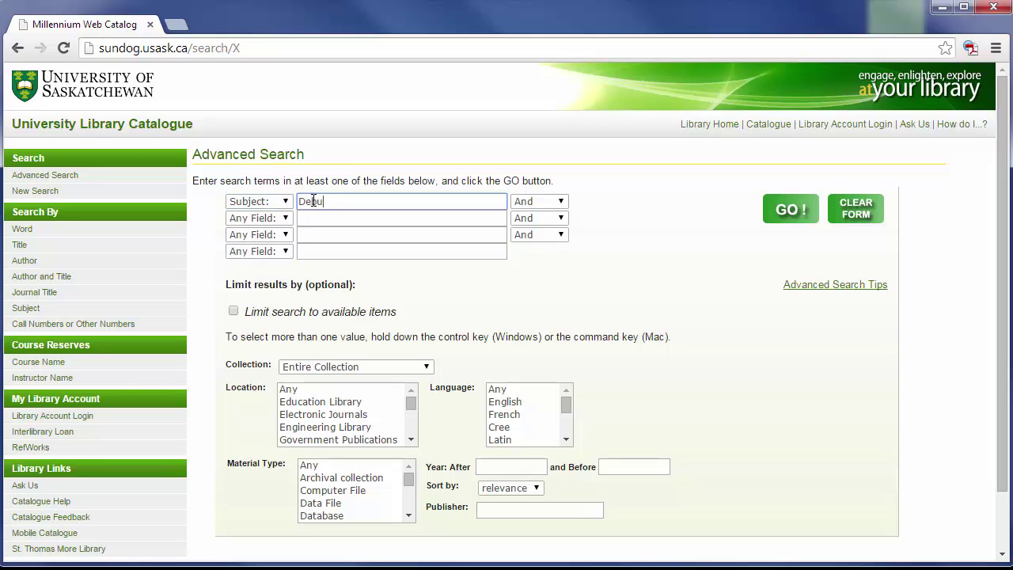
{"action": "type", "text": "ssy"}
Set the second search row to Subject with "history and criticism"
{"action": "left_click", "coordinate": [285, 217]}
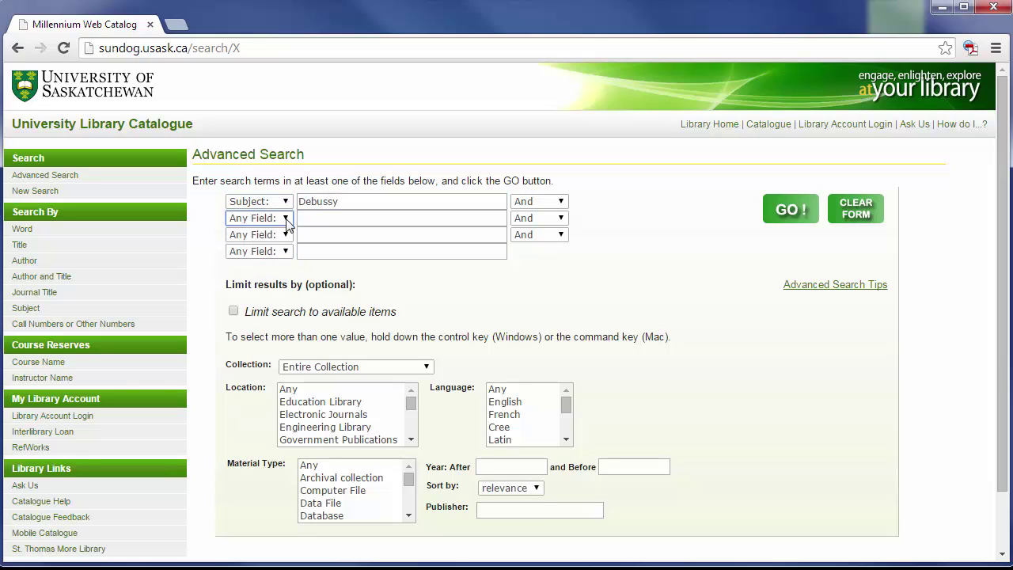
{"action": "left_click", "coordinate": [286, 222]}
{"action": "left_click", "coordinate": [267, 268]}
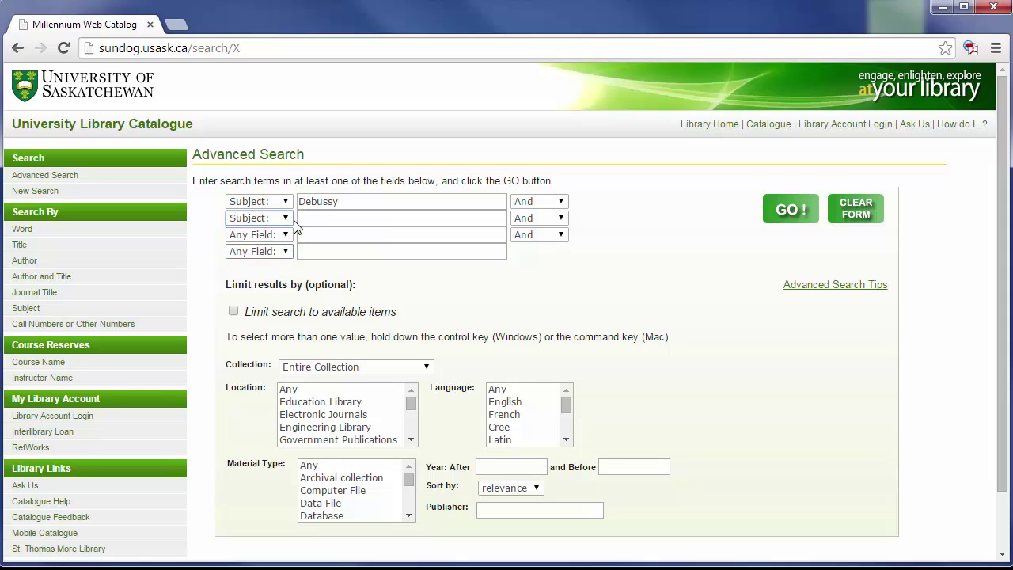
{"action": "left_click", "coordinate": [314, 215]}
{"action": "type", "text": "\""}
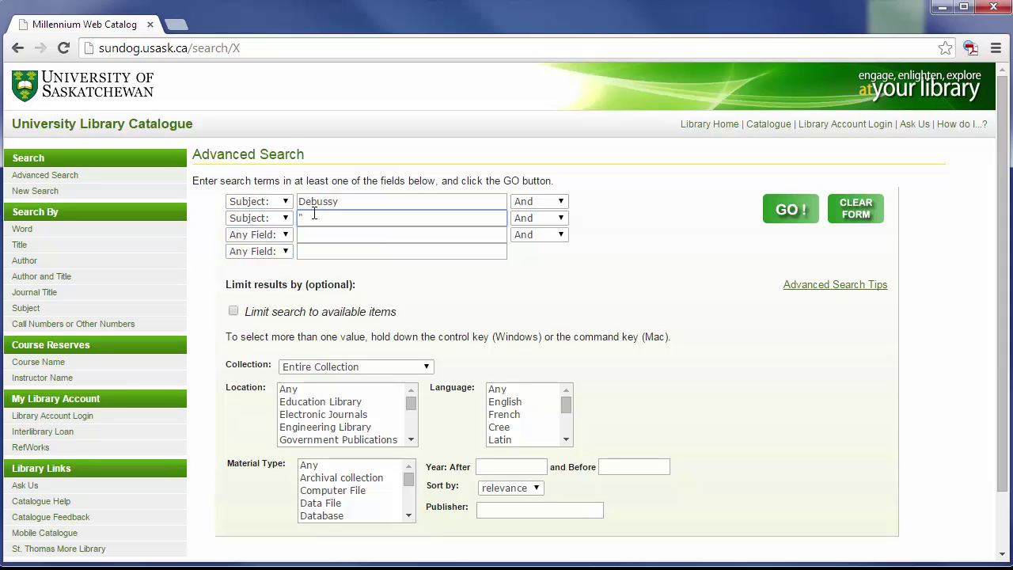
{"action": "type", "text": "history and ci"}
{"action": "type", "text": "iticism\""}
Run the Debussy subject search and scroll through the 6 results
{"action": "key", "text": "Return"}
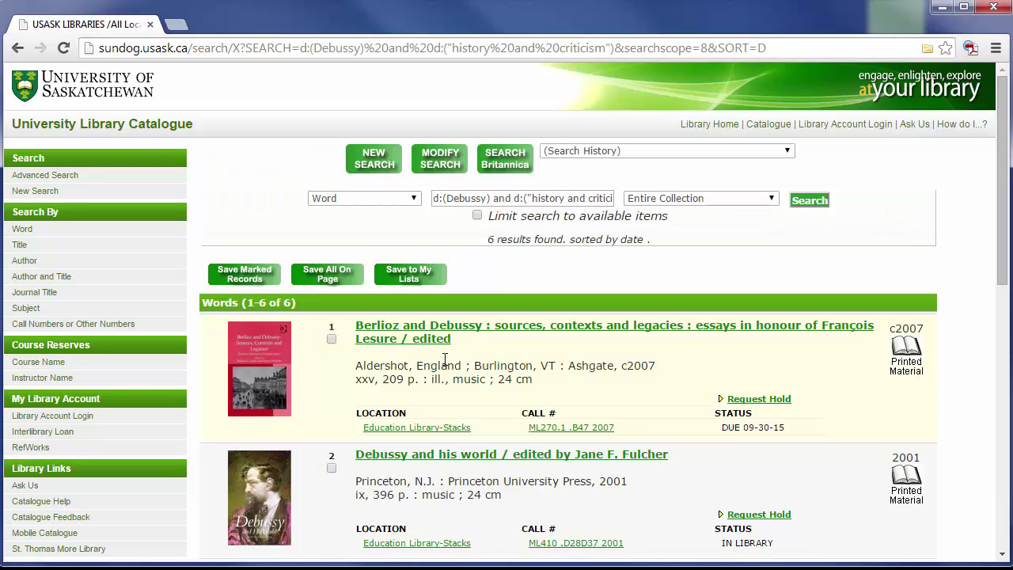
{"action": "scroll", "coordinate": [444, 360], "scroll_direction": "down", "scroll_amount": 3}
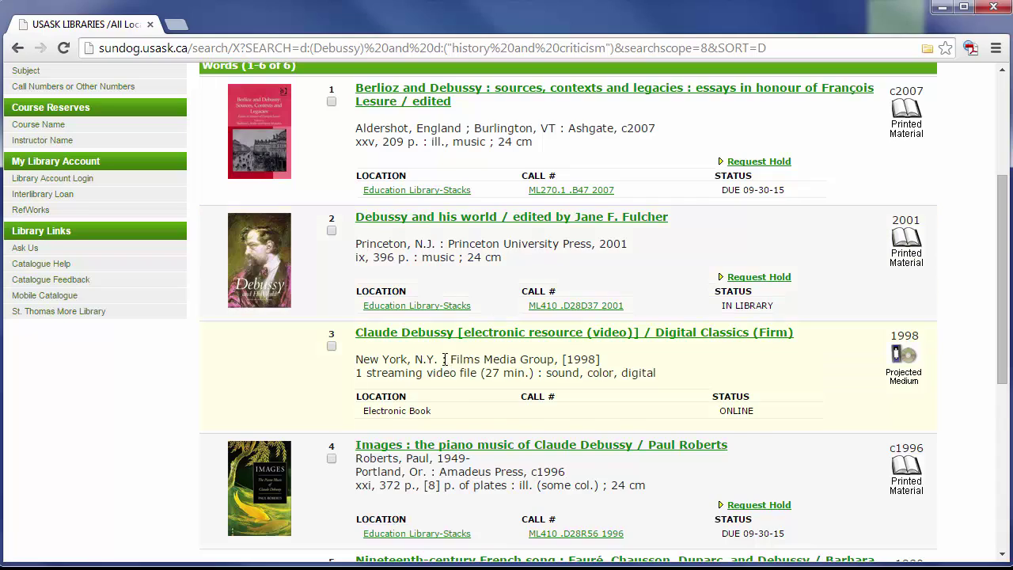
{"action": "scroll", "coordinate": [445, 364], "scroll_direction": "down", "scroll_amount": 2}
{"action": "scroll", "coordinate": [444, 364], "scroll_direction": "down", "scroll_amount": 3}
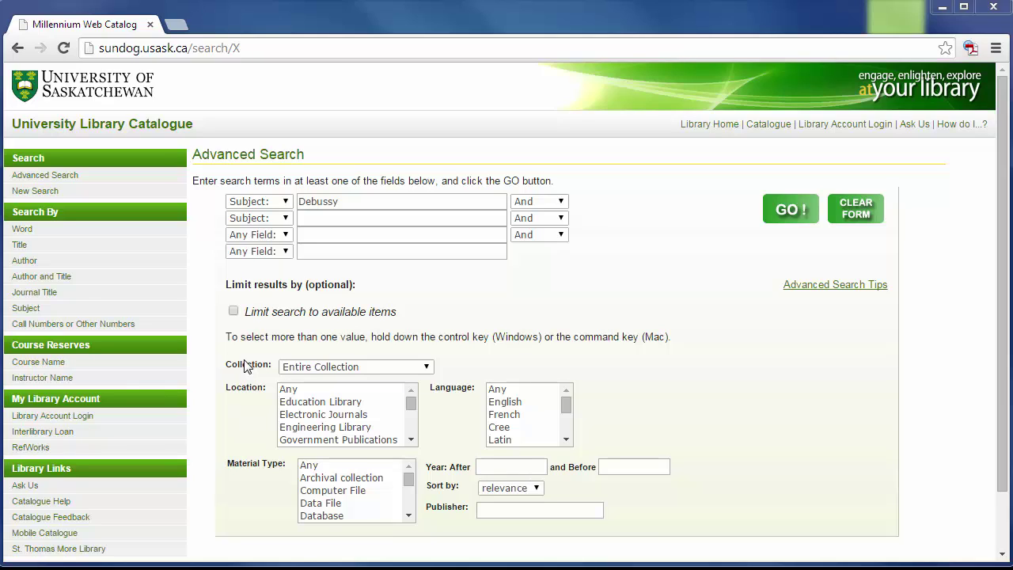
Change the second subject term from "criticism and interpretation" to biography
{"action": "left_click", "coordinate": [354, 216]}
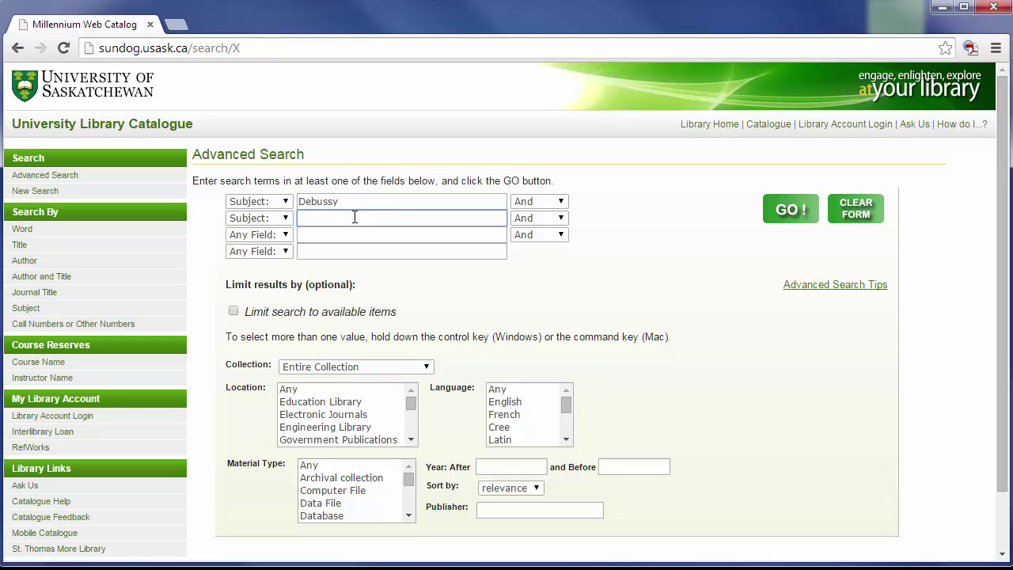
{"action": "type", "text": "\"criticism and interpretation\""}
{"action": "key", "text": "ctrl+a"}
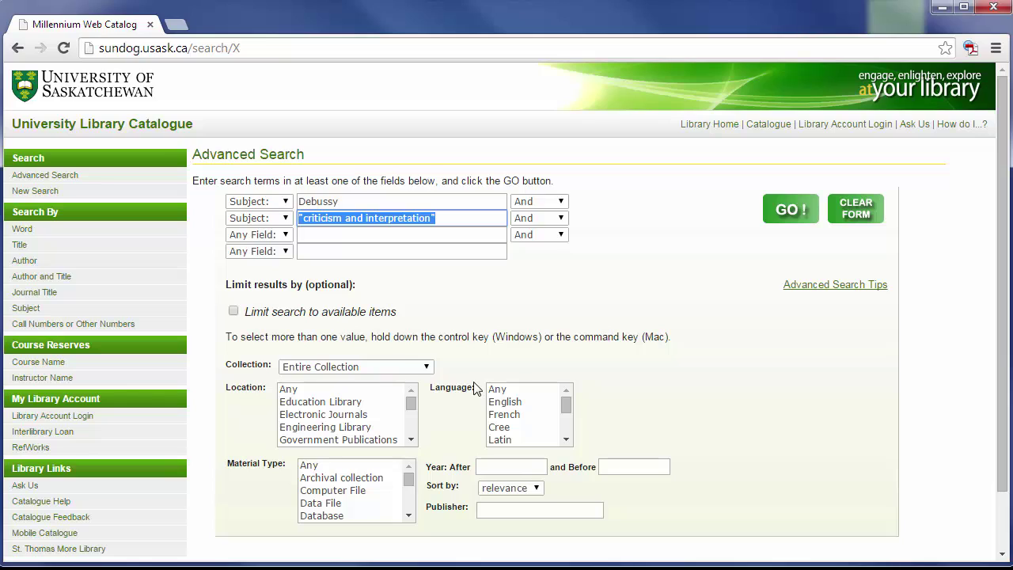
{"action": "type", "text": "biography"}
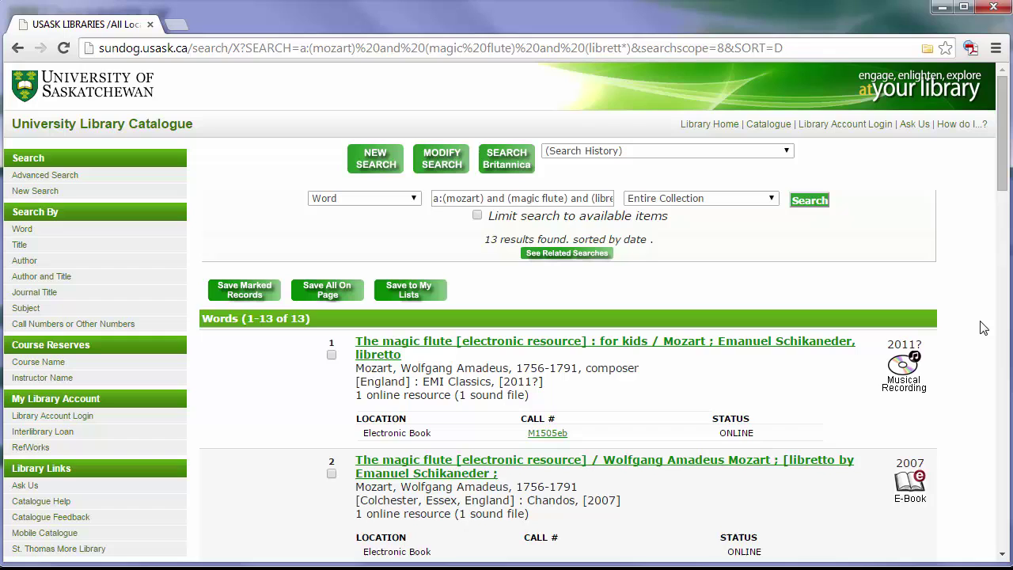
{"action": "scroll", "coordinate": [982, 328], "scroll_direction": "down", "scroll_amount": 7}
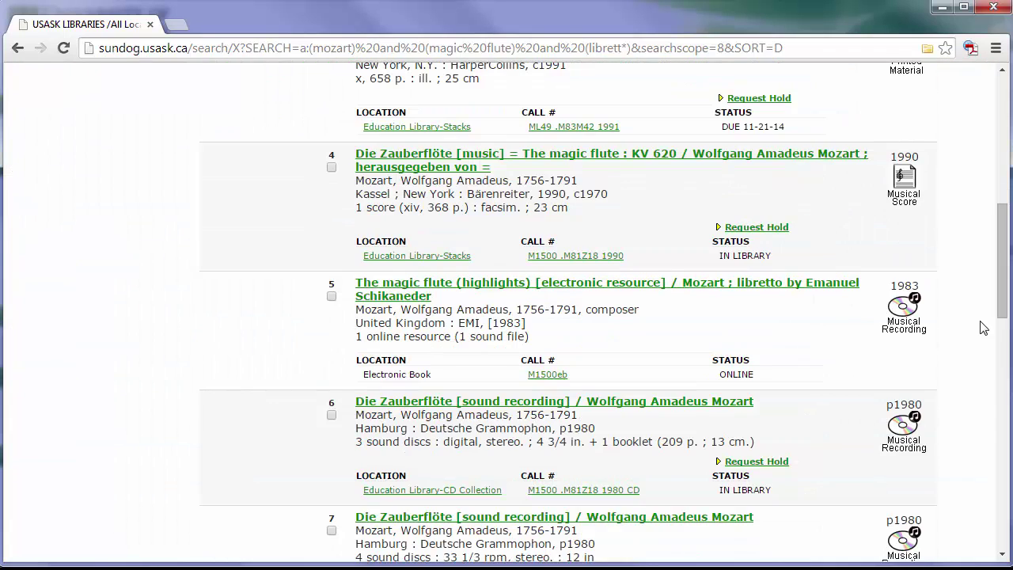
{"action": "scroll", "coordinate": [982, 328], "scroll_direction": "down", "scroll_amount": 7}
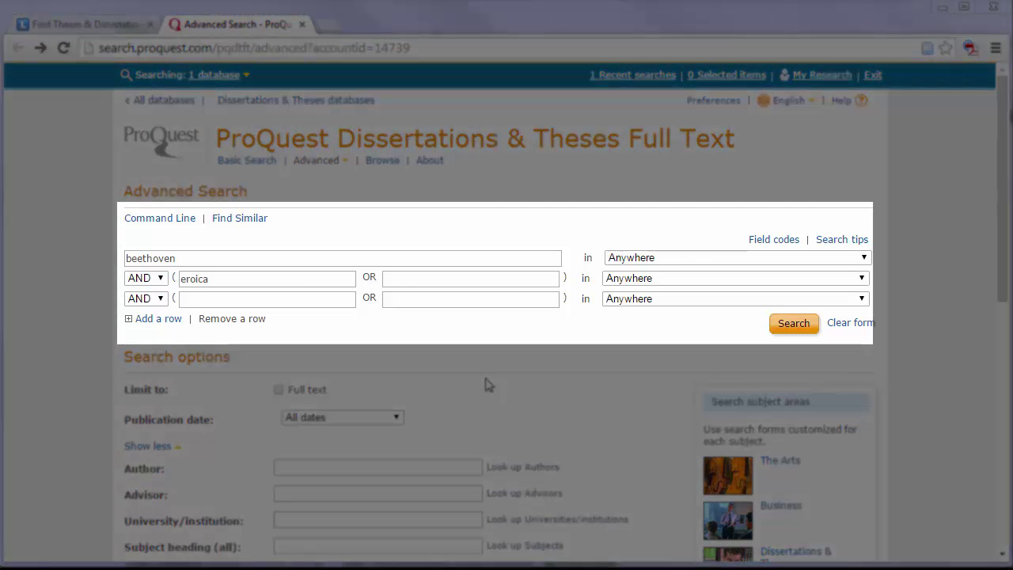
Search beethoven and eroica anywhere except full text, then open result 1's citation/abstract
{"action": "left_click", "coordinate": [666, 264]}
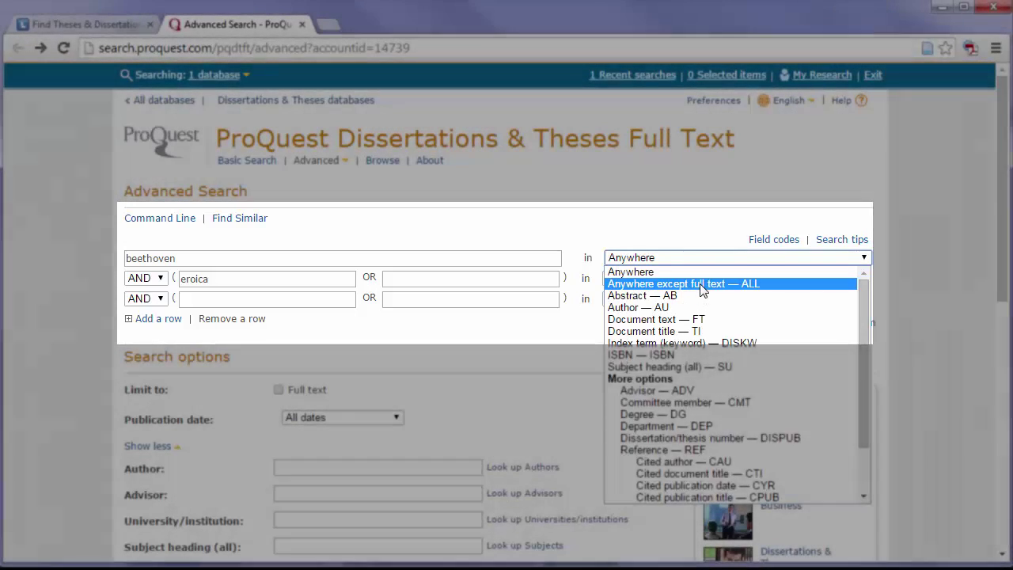
{"action": "left_click", "coordinate": [700, 287]}
{"action": "left_click", "coordinate": [689, 280]}
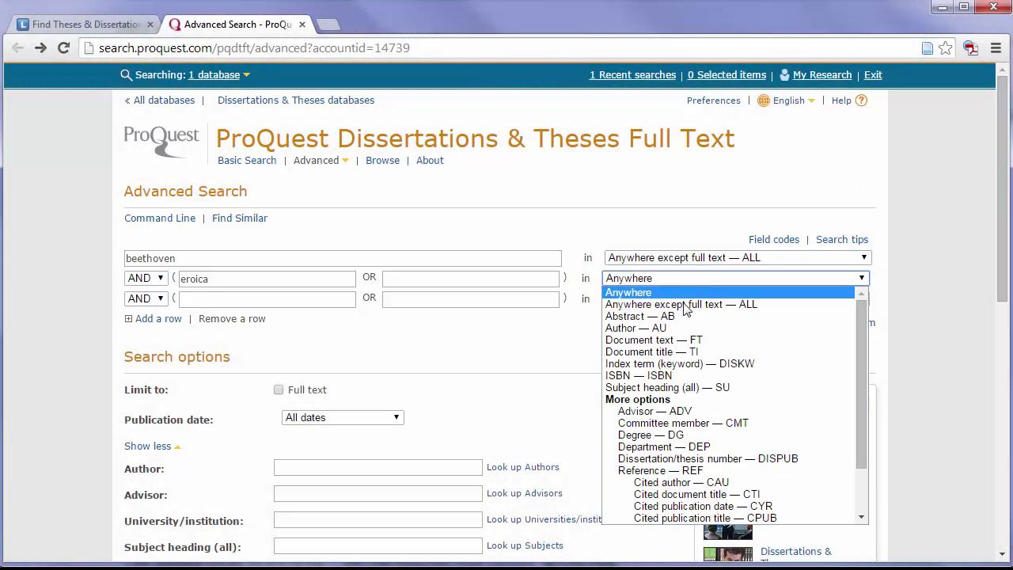
{"action": "left_click", "coordinate": [685, 302]}
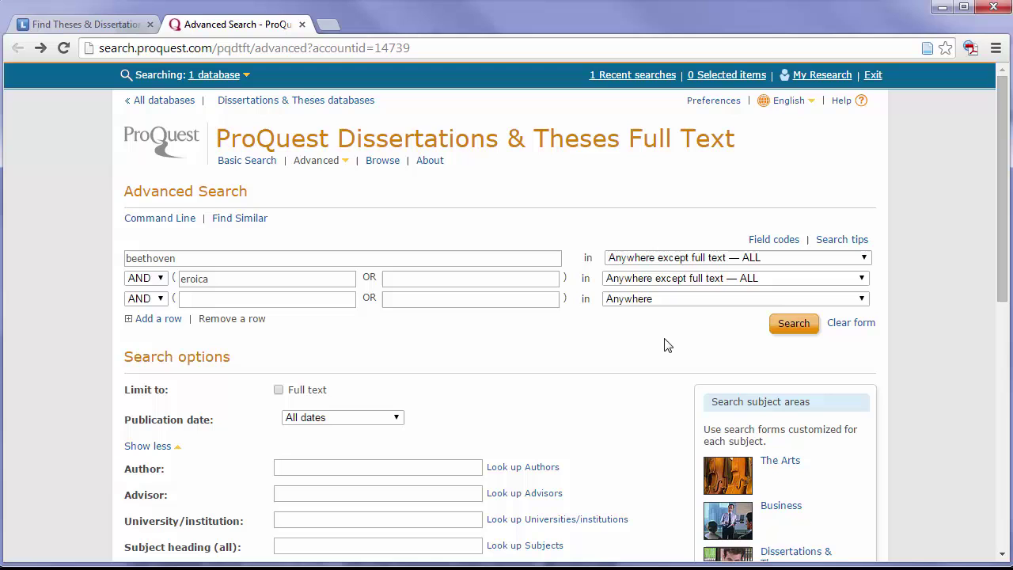
{"action": "left_click", "coordinate": [790, 328]}
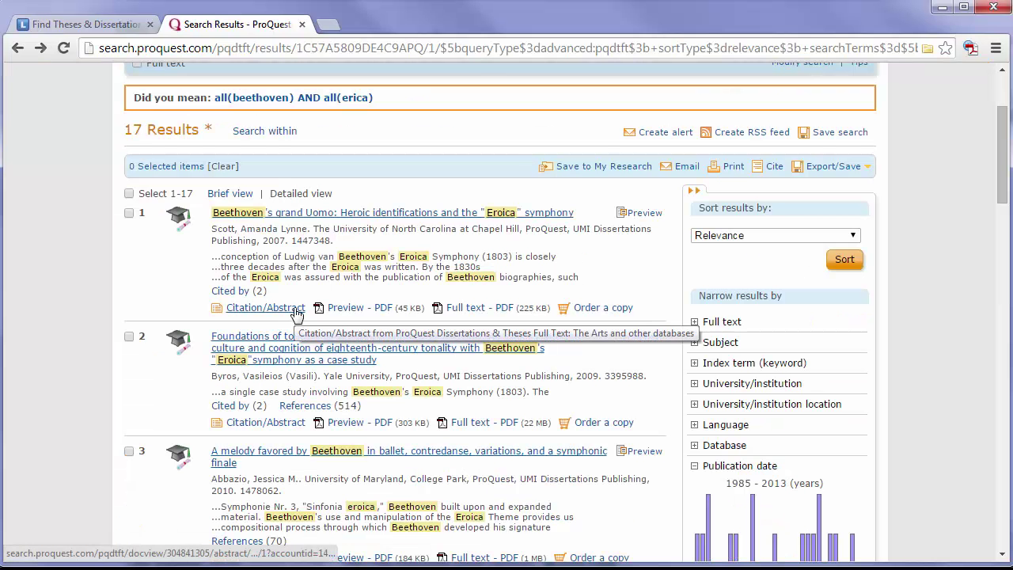
{"action": "left_click", "coordinate": [295, 311]}
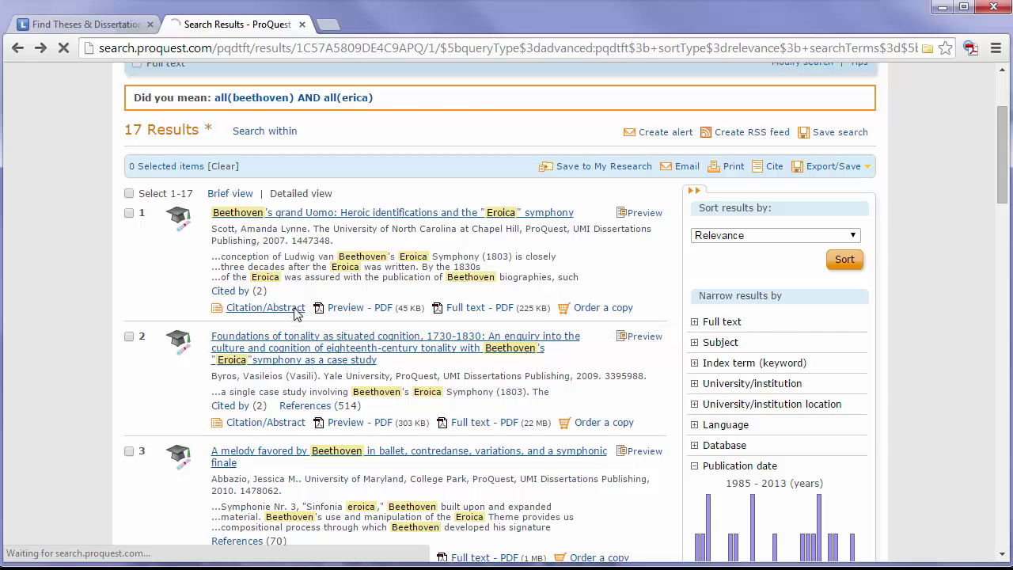
{"action": "scroll", "coordinate": [380, 331], "scroll_direction": "down", "scroll_amount": 2}
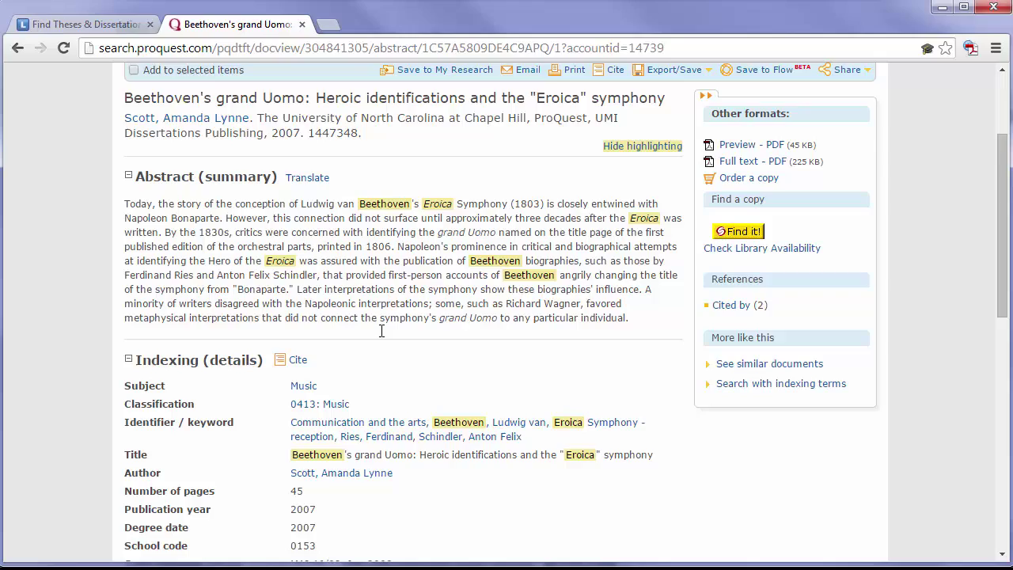
{"action": "scroll", "coordinate": [381, 330], "scroll_direction": "down", "scroll_amount": 2}
{"action": "scroll", "coordinate": [380, 337], "scroll_direction": "down", "scroll_amount": 1}
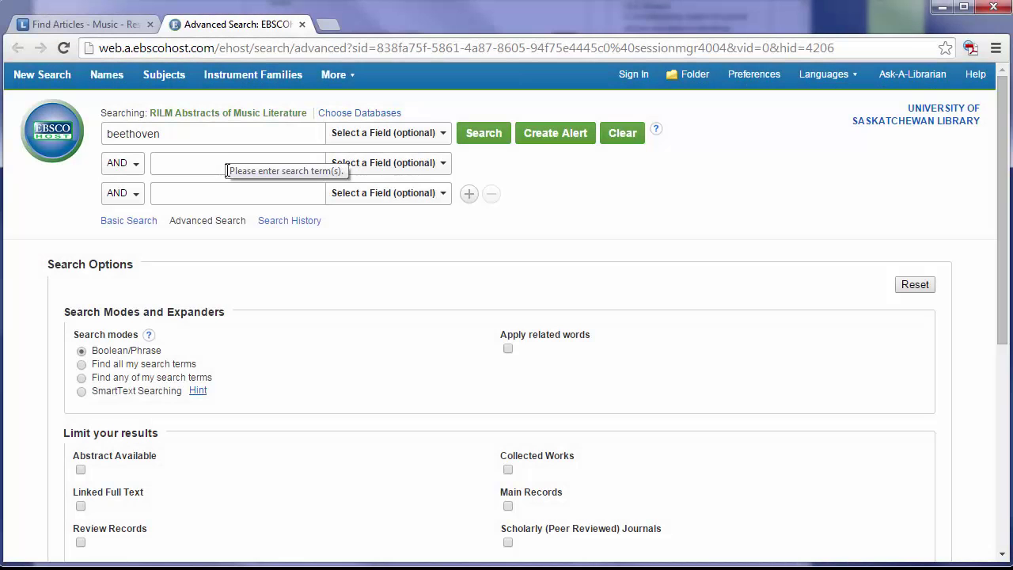
Add eroica as a second term, limit Language to English, and run the search
{"action": "left_click", "coordinate": [227, 169]}
{"action": "type", "text": "eroica"}
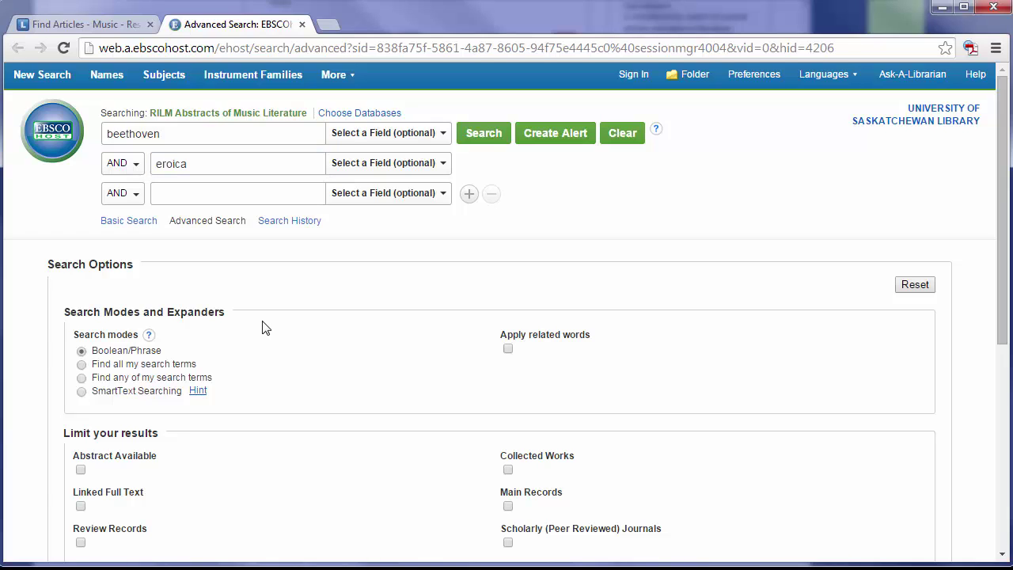
{"action": "scroll", "coordinate": [265, 328], "scroll_direction": "down", "scroll_amount": 4}
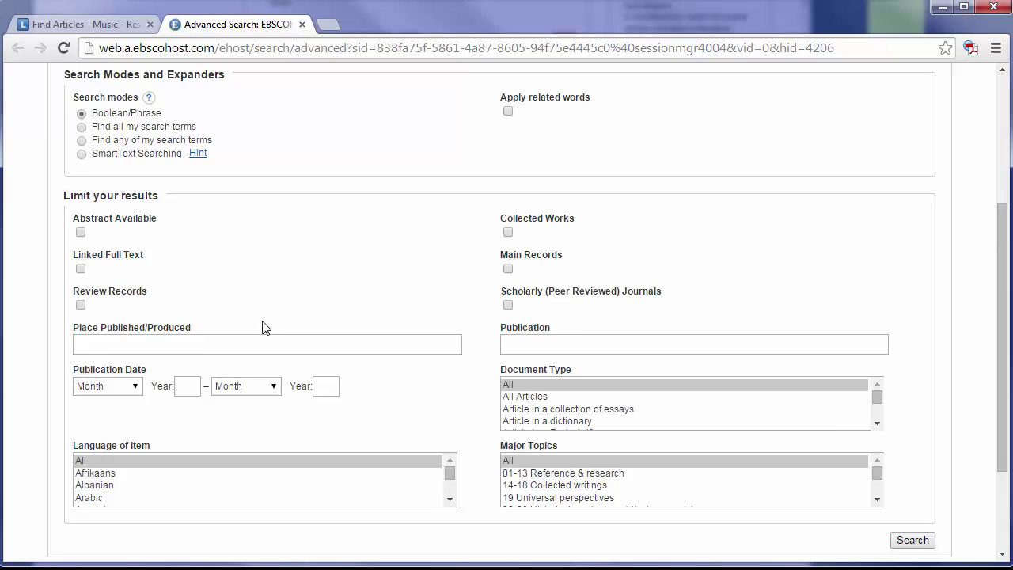
{"action": "left_click", "coordinate": [449, 420]}
{"action": "left_click", "coordinate": [449, 420]}
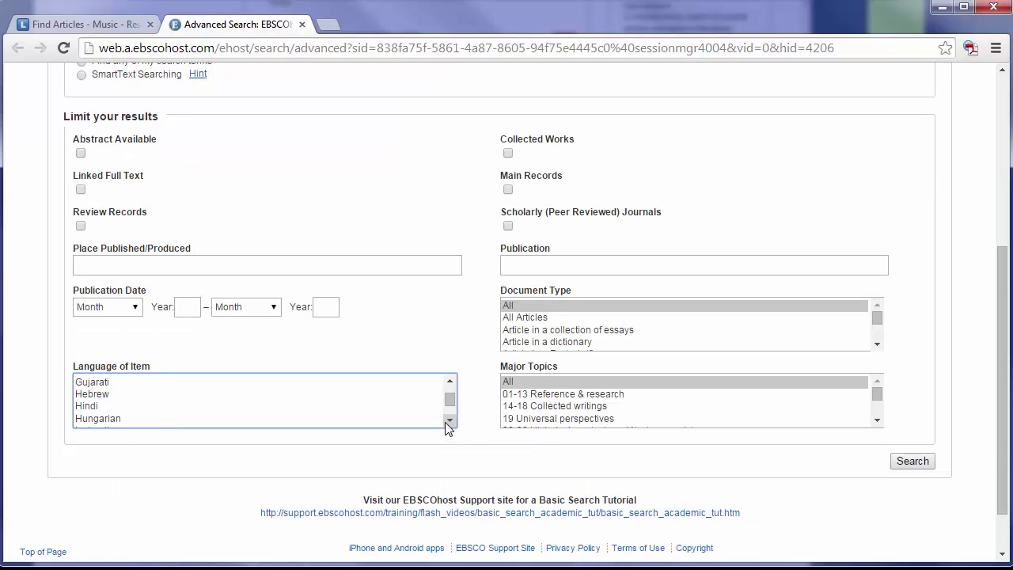
{"action": "left_click", "coordinate": [449, 379]}
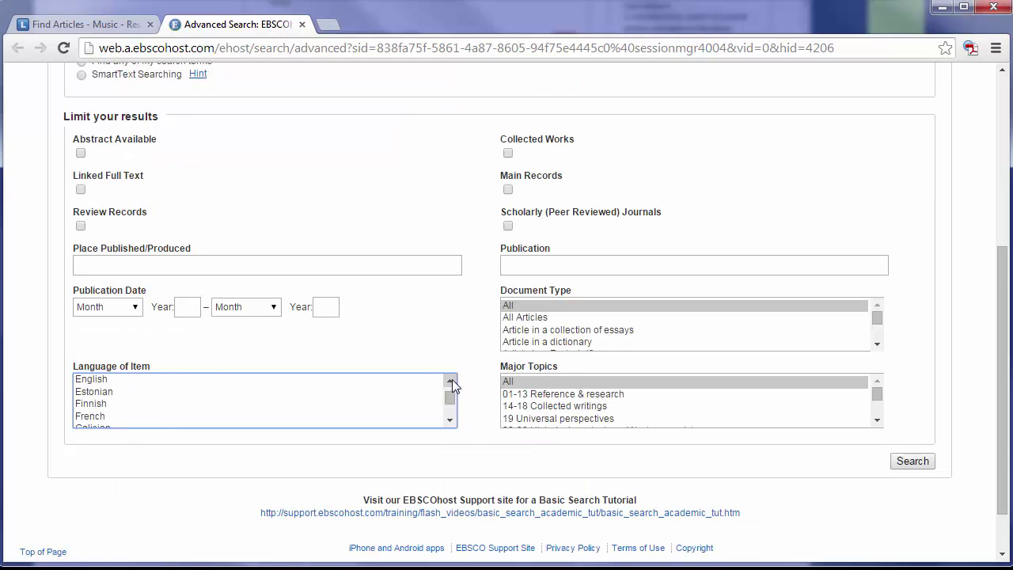
{"action": "left_click", "coordinate": [182, 379]}
{"action": "left_click", "coordinate": [366, 339]}
{"action": "scroll", "coordinate": [367, 340], "scroll_direction": "up", "scroll_amount": 4}
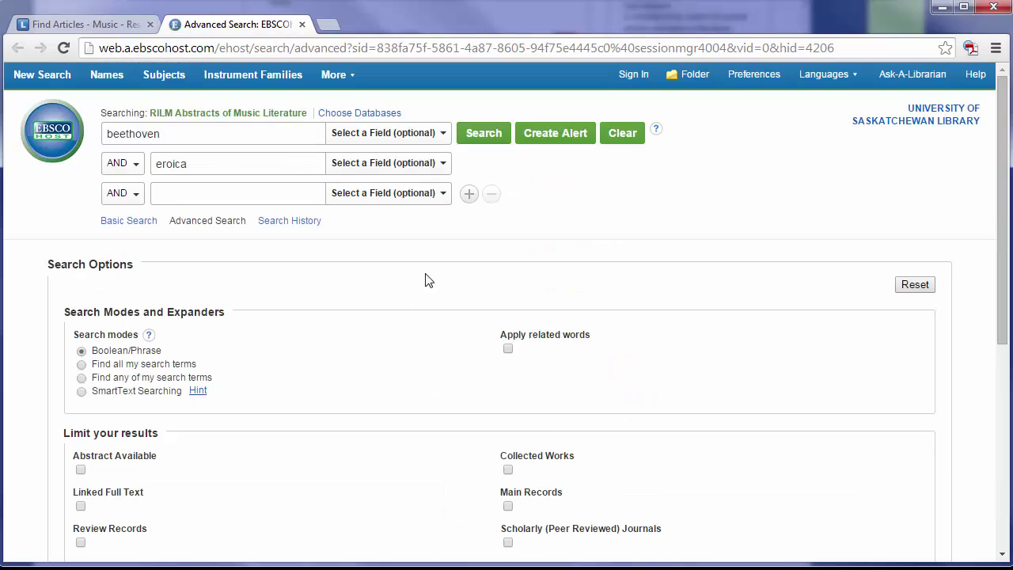
{"action": "left_click", "coordinate": [490, 136]}
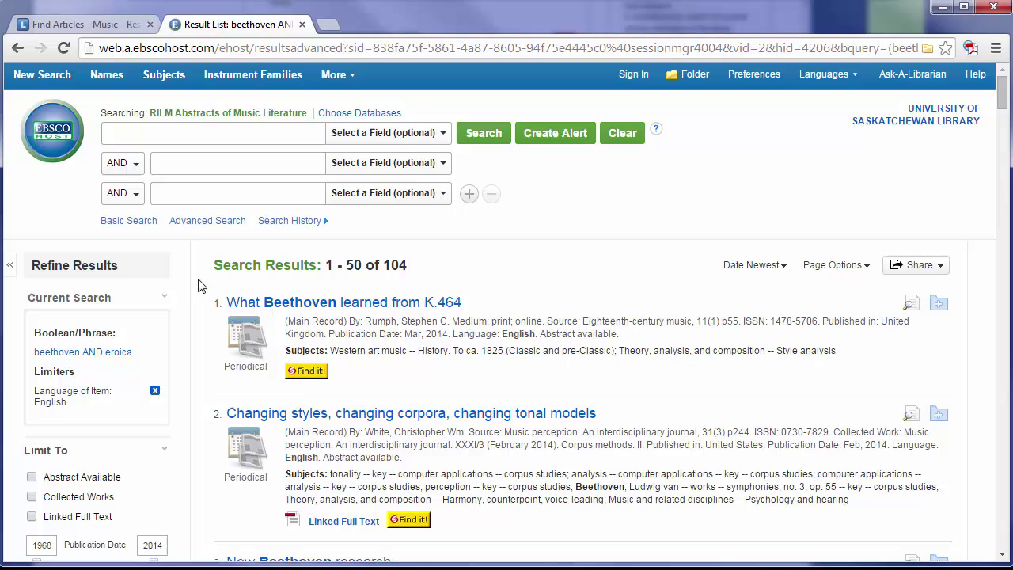
Limit results to Academic Journals published from 2002 onward, leaving 28 items
{"action": "scroll", "coordinate": [202, 285], "scroll_direction": "down", "scroll_amount": 3}
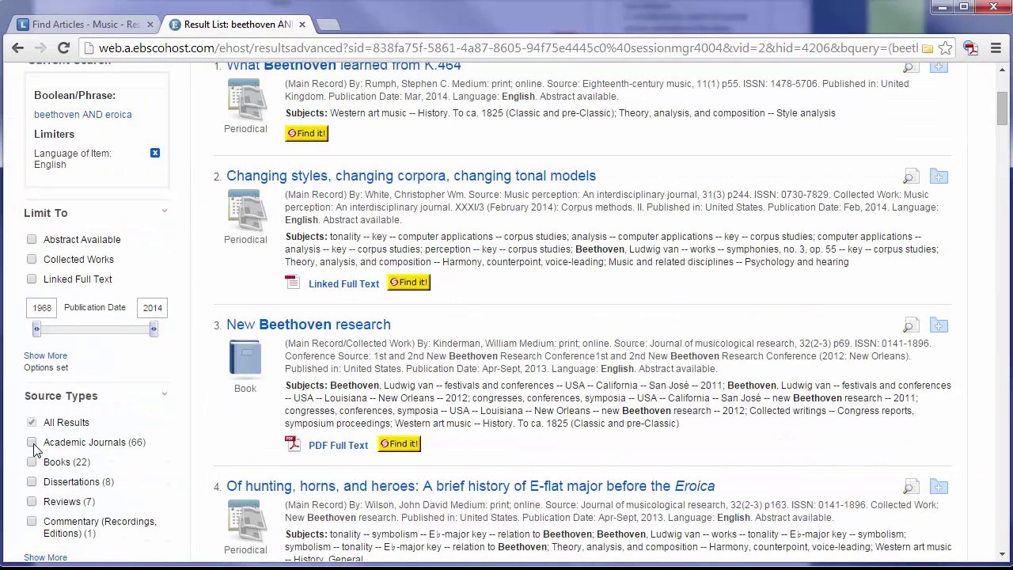
{"action": "left_click", "coordinate": [32, 444]}
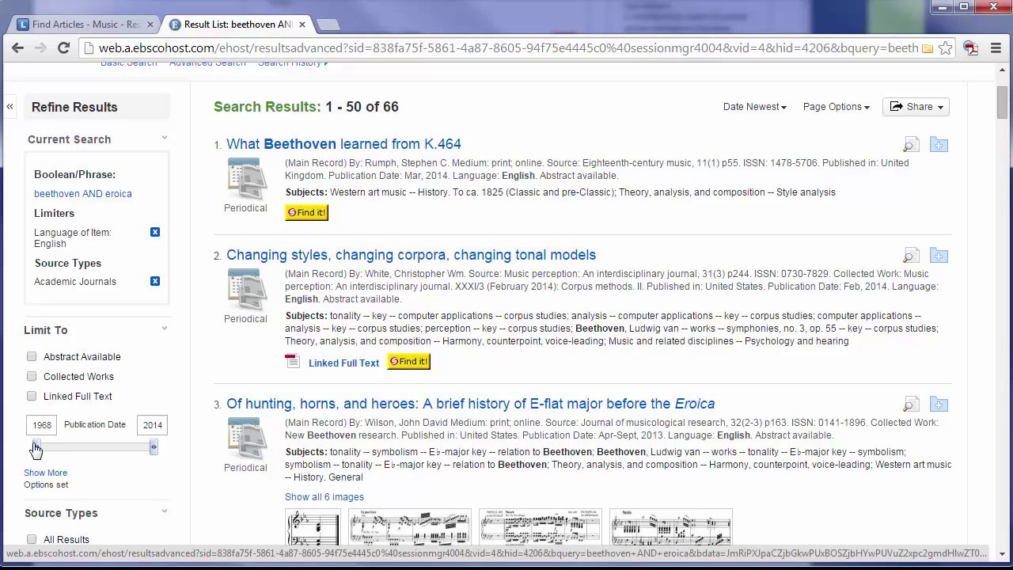
{"action": "left_click_drag", "start_coordinate": [36, 448], "coordinate": [123, 455]}
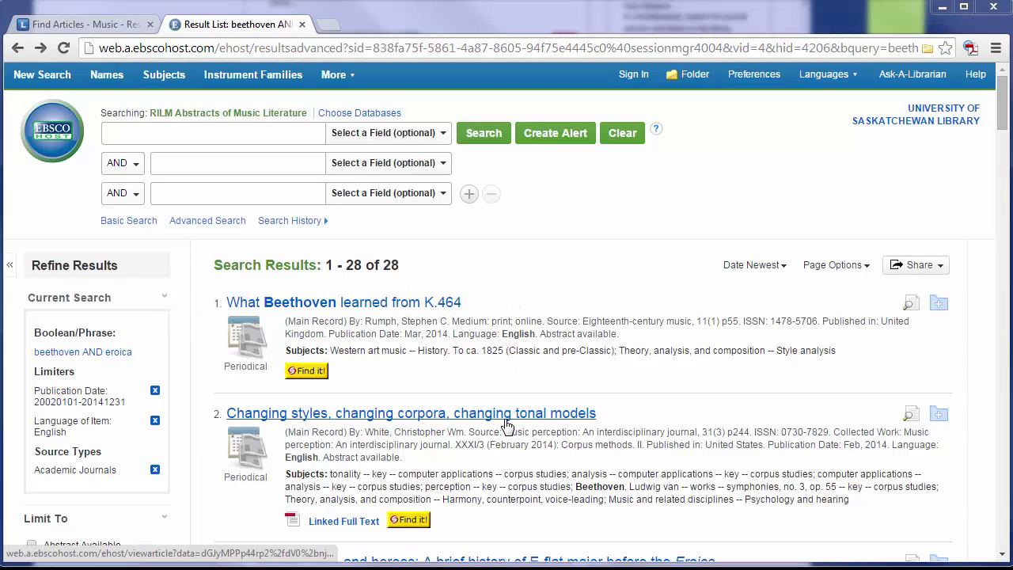
{"action": "left_click", "coordinate": [504, 420]}
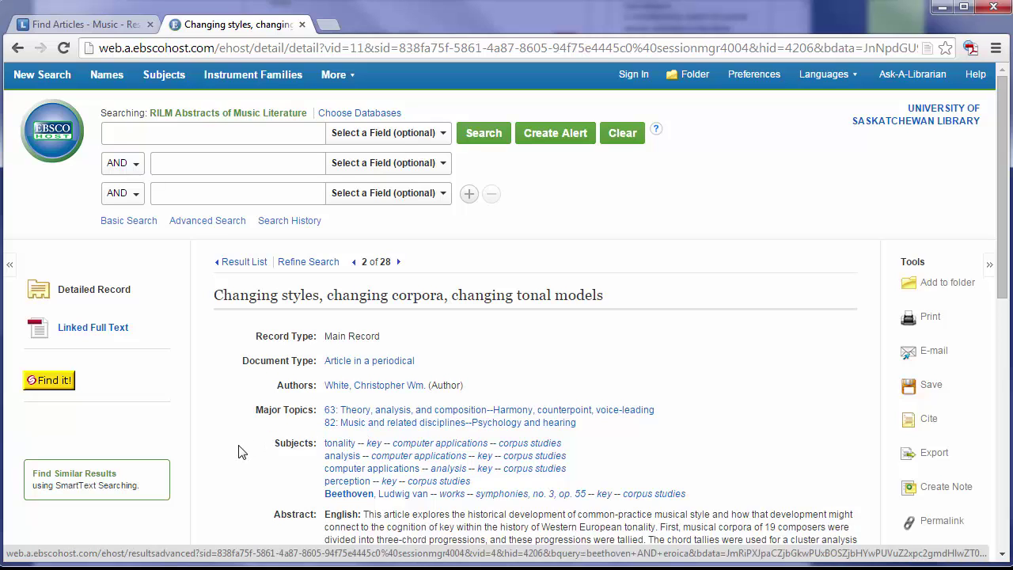
{"action": "scroll", "coordinate": [242, 452], "scroll_direction": "down", "scroll_amount": 1}
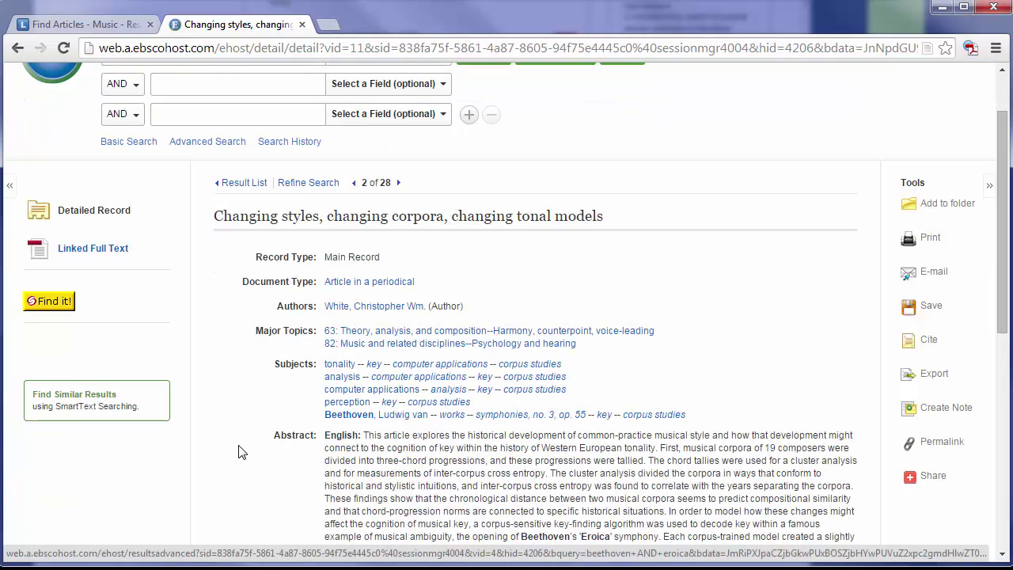
{"action": "scroll", "coordinate": [240, 451], "scroll_direction": "down", "scroll_amount": 2}
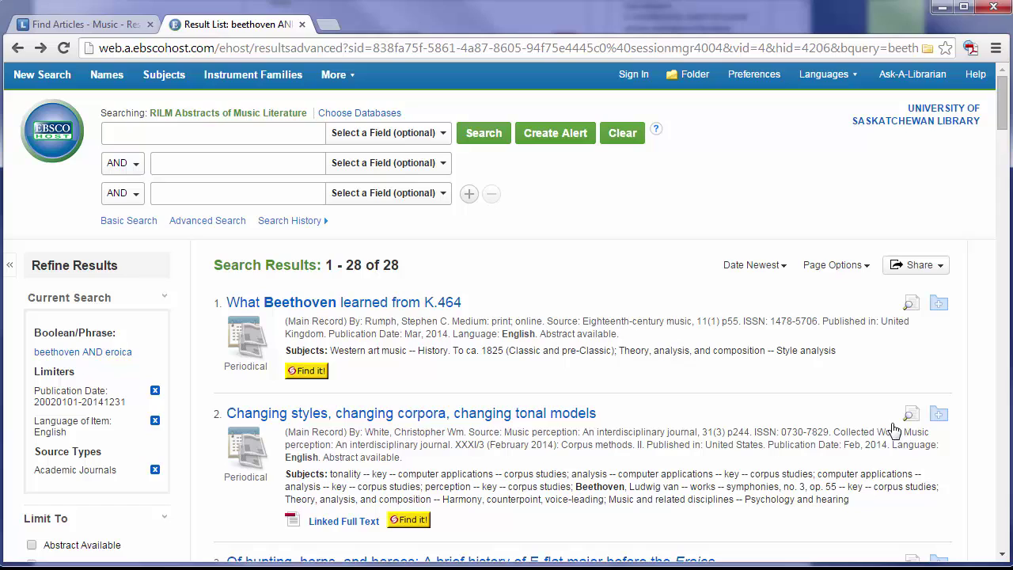
Add Changing styles, Of hunting, horns, and heroes, and Beethoven's miniatures to the folder
{"action": "mouse_move", "coordinate": [909, 423]}
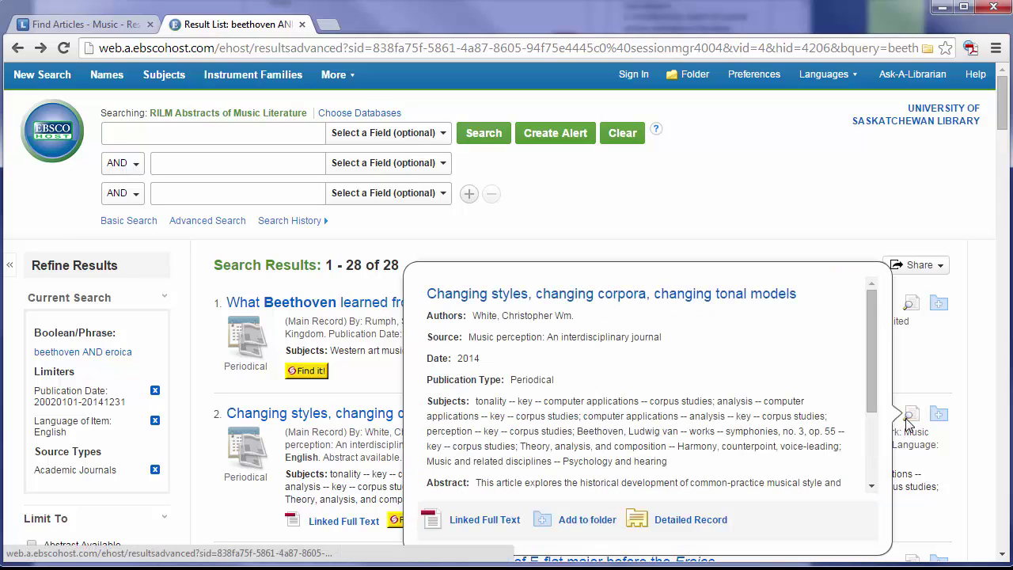
{"action": "left_click", "coordinate": [587, 520]}
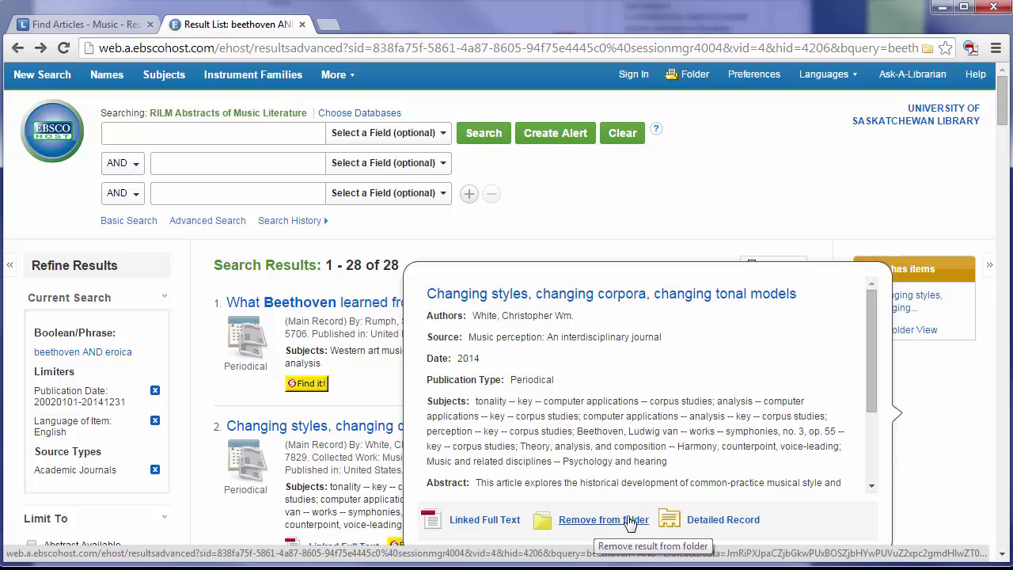
{"action": "scroll", "coordinate": [909, 473], "scroll_direction": "down", "scroll_amount": 3}
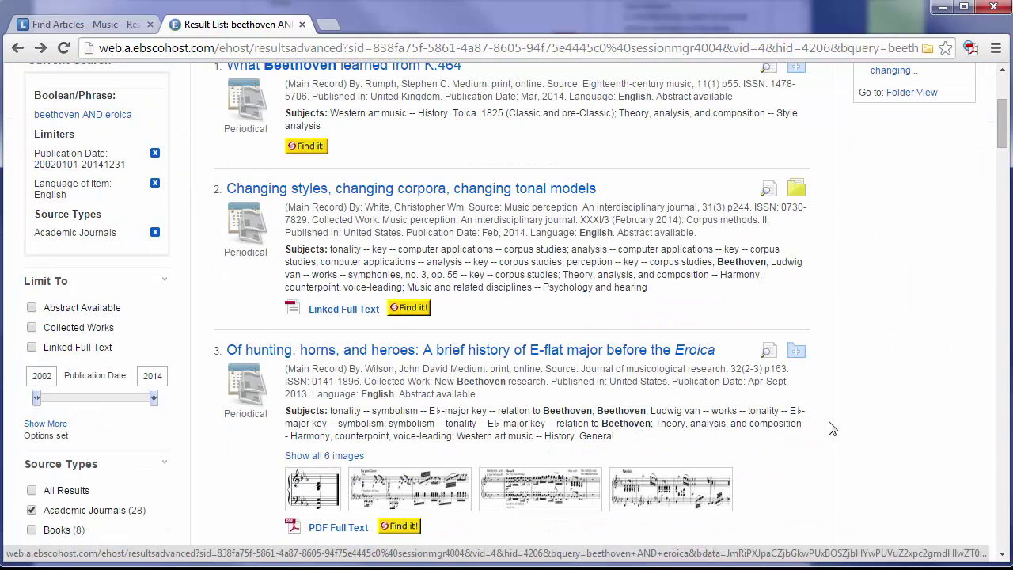
{"action": "mouse_move", "coordinate": [770, 353]}
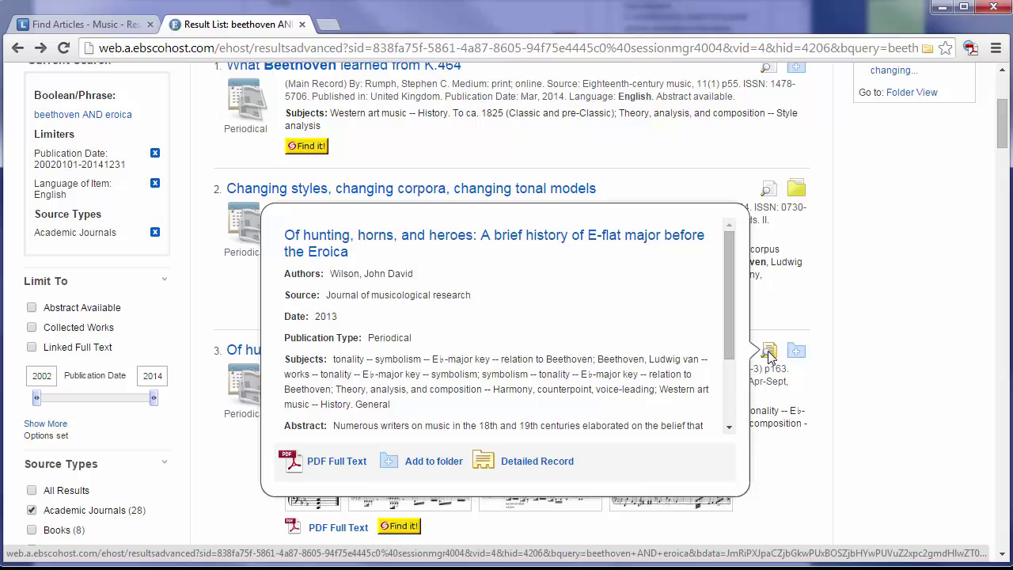
{"action": "left_click", "coordinate": [434, 462]}
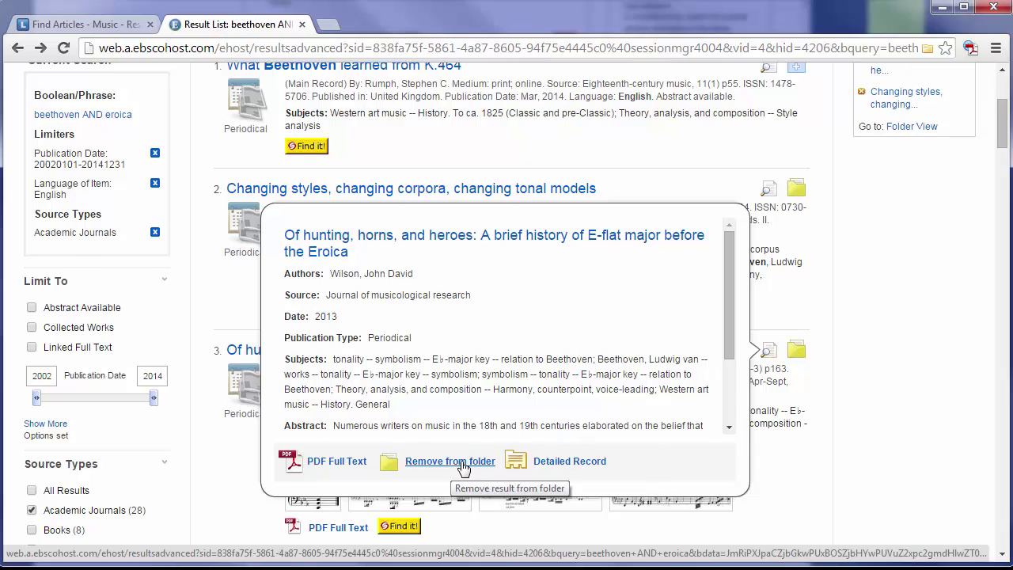
{"action": "scroll", "coordinate": [760, 458], "scroll_direction": "up", "scroll_amount": 1}
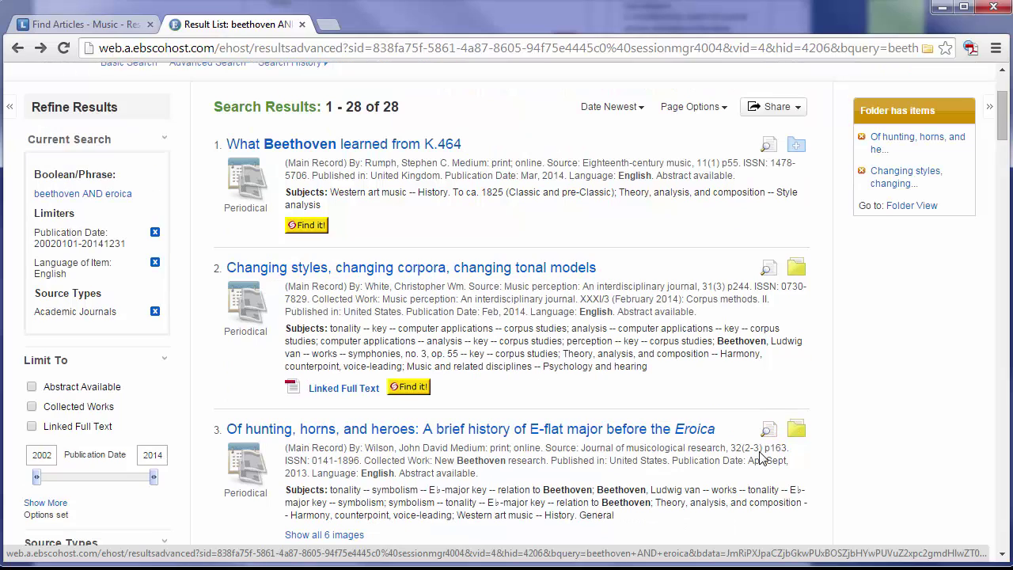
{"action": "scroll", "coordinate": [759, 457], "scroll_direction": "down", "scroll_amount": 4}
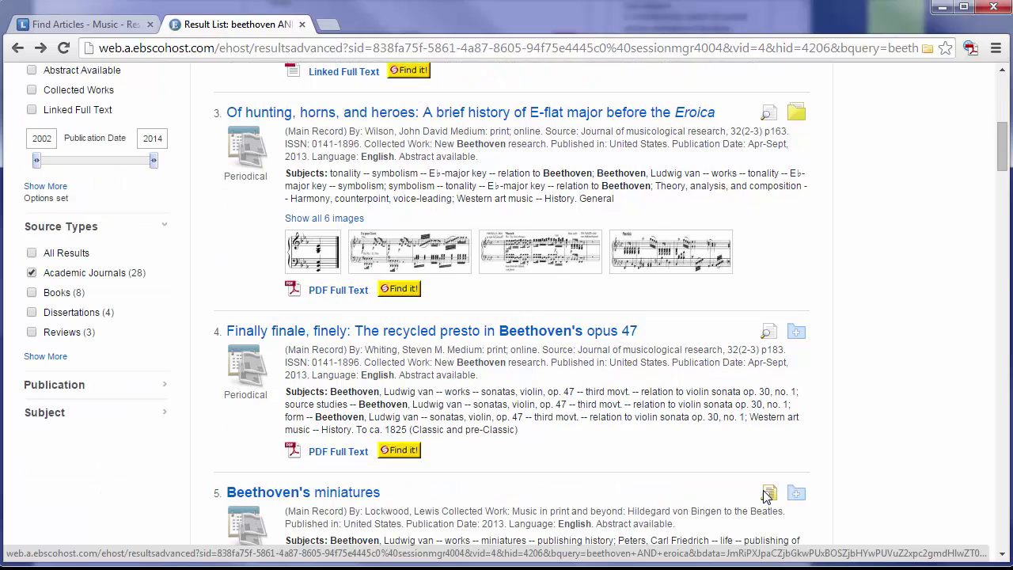
{"action": "mouse_move", "coordinate": [767, 493]}
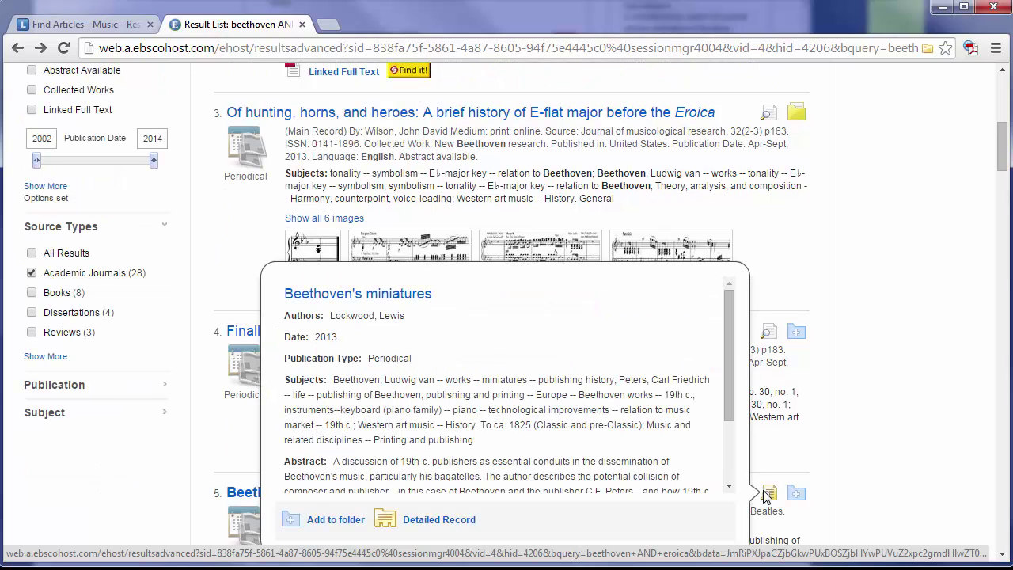
{"action": "left_click", "coordinate": [341, 520]}
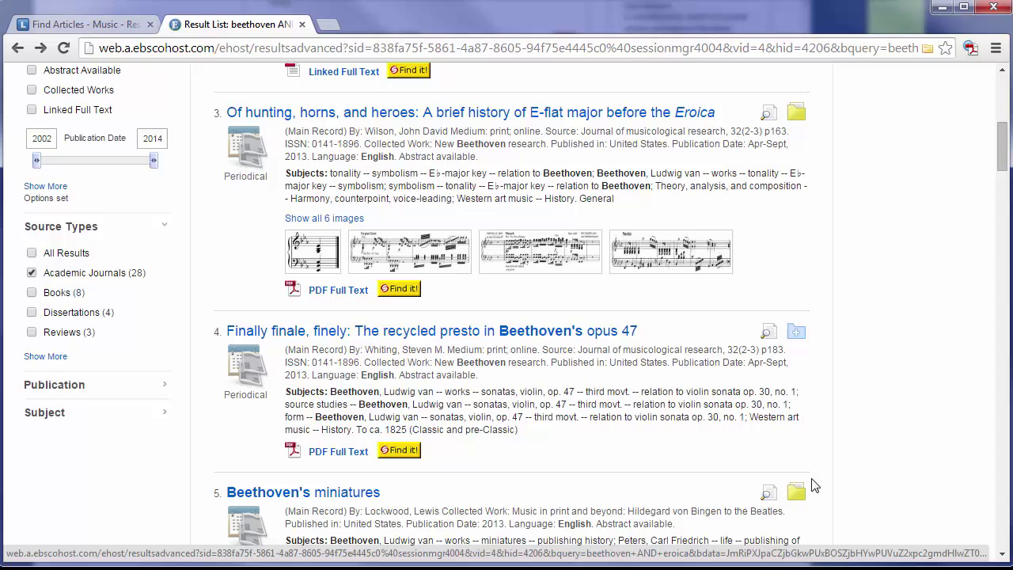
{"action": "scroll", "coordinate": [815, 486], "scroll_direction": "up", "scroll_amount": 7}
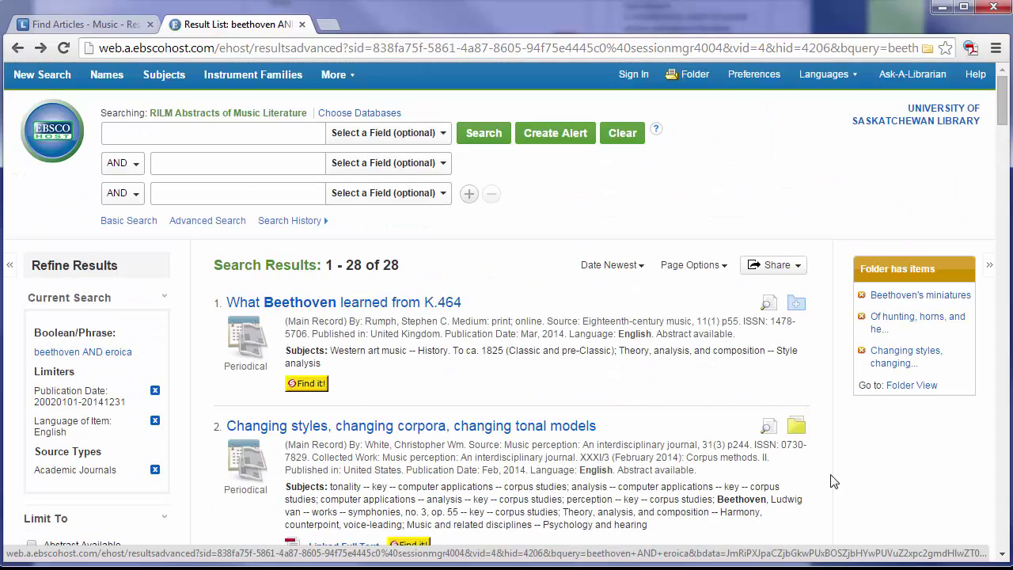
Open Folder View to list the three saved articles
{"action": "left_click", "coordinate": [919, 390]}
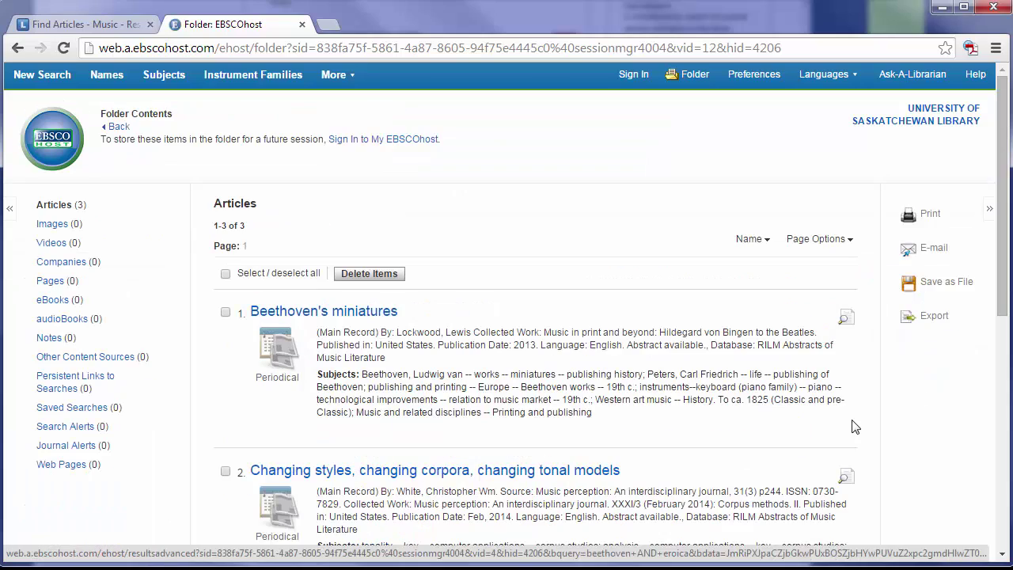